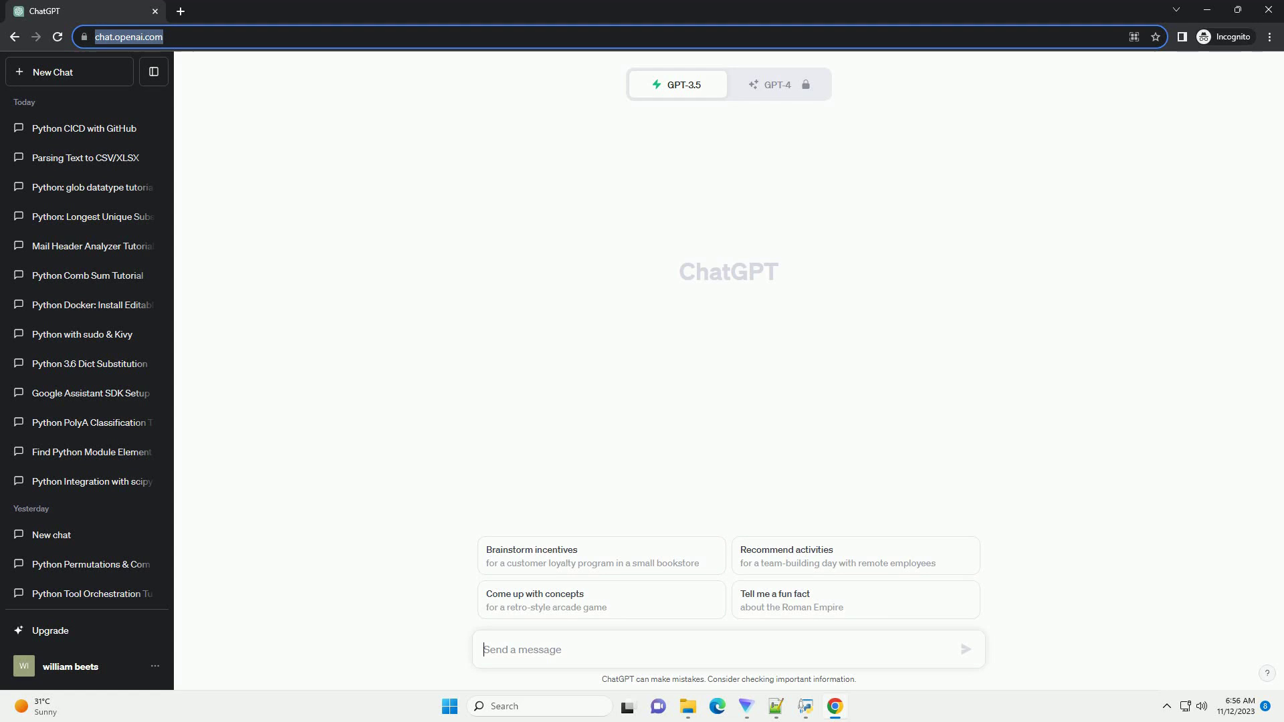
{"action": "type", "text": "write an informative tutorial about How re-activate TensorFlow in Python with Docker, OS X with code example"}
Send the request for a tutorial on reactivating TensorFlow with Docker on OS X
{"action": "key", "text": "Return"}
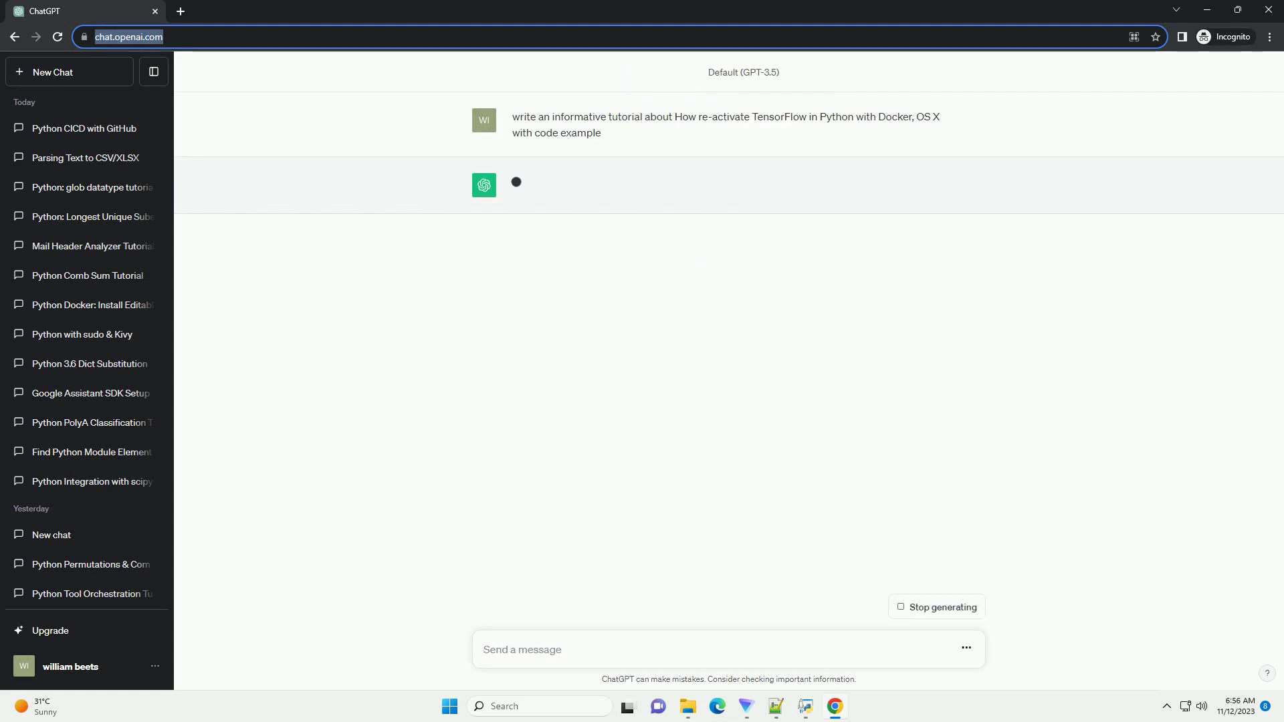